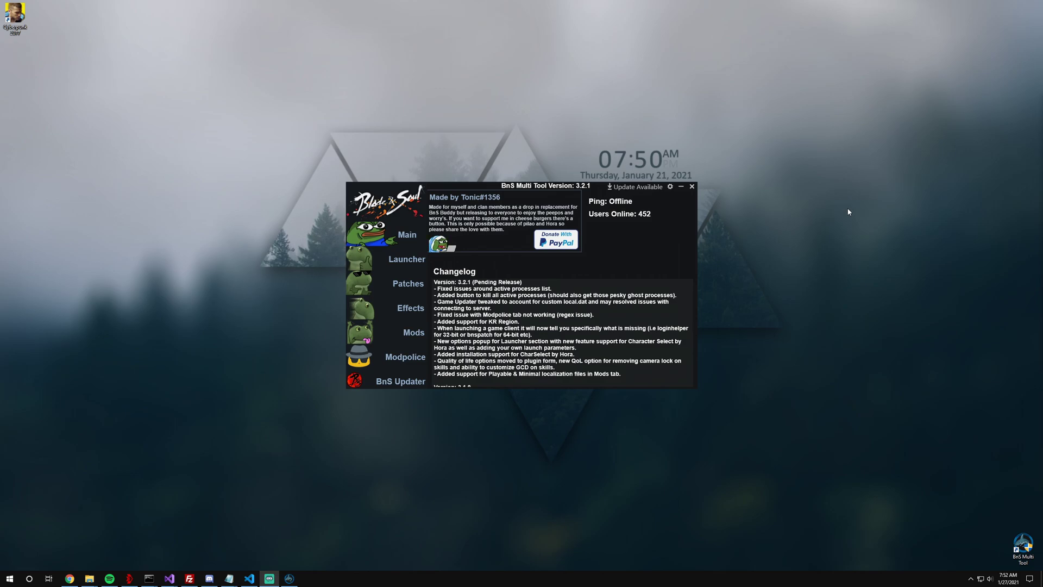
pyautogui.click(619, 279)
pyautogui.moveTo(398, 207); pyautogui.dragTo(390, 208)
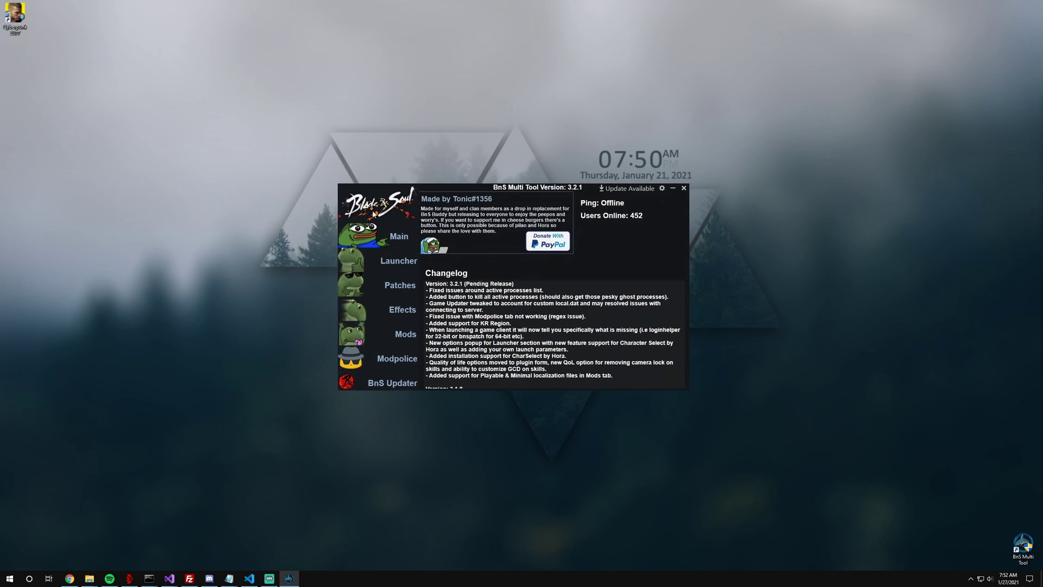
pyautogui.hotkey('alt', 'Tab')
pyautogui.hotkey('alt', 'Tab')
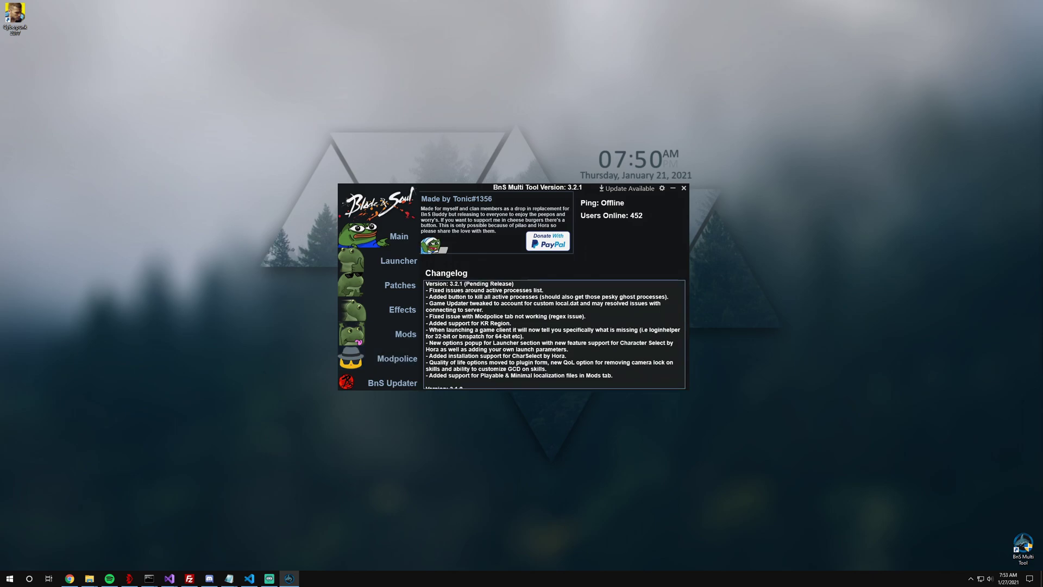
# - Open the local dat filter editor from the mods section and load the Playable (NA/EU) preset filter
pyautogui.click(385, 337)
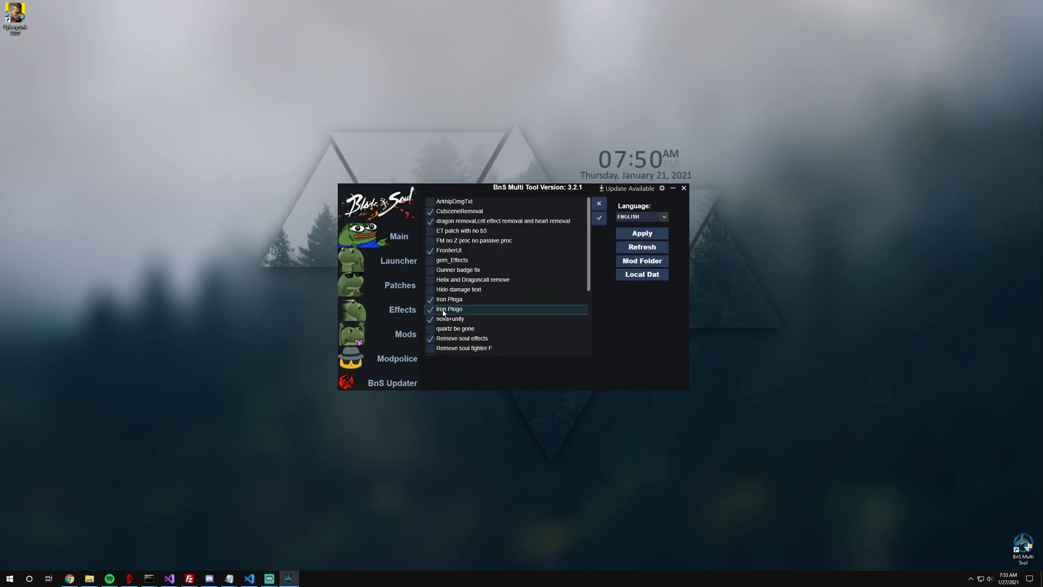
pyautogui.click(637, 278)
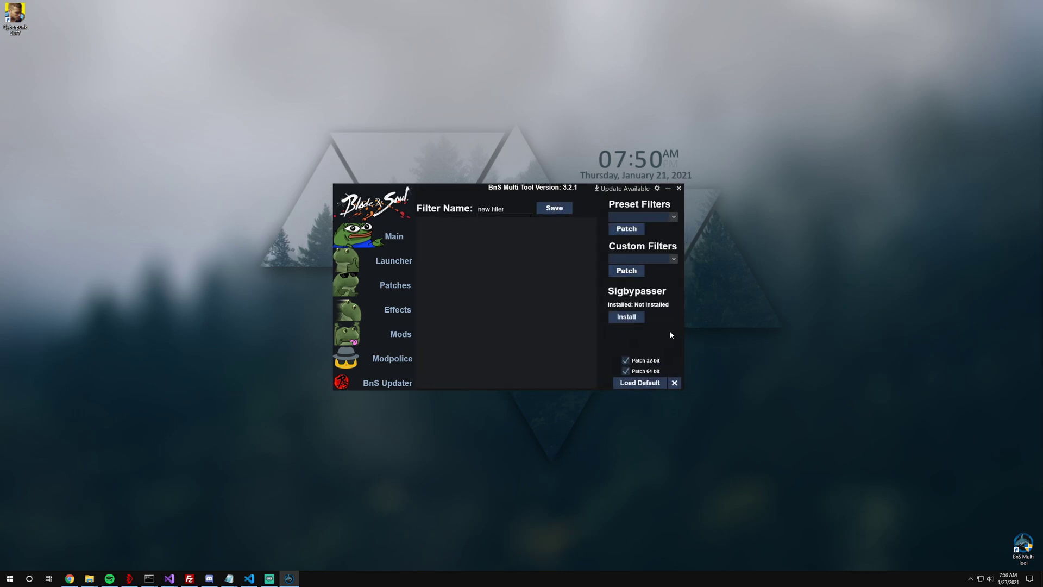
pyautogui.moveTo(584, 204)
pyautogui.mouseDown()
pyautogui.moveTo(583, 215)
pyautogui.moveTo(602, 206)
pyautogui.mouseUp()
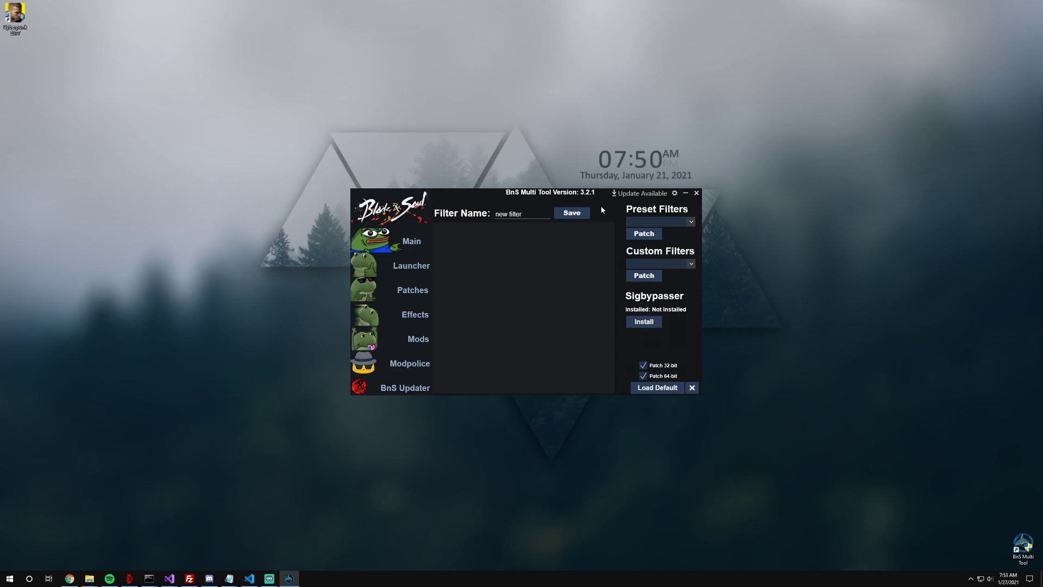
pyautogui.click(672, 222)
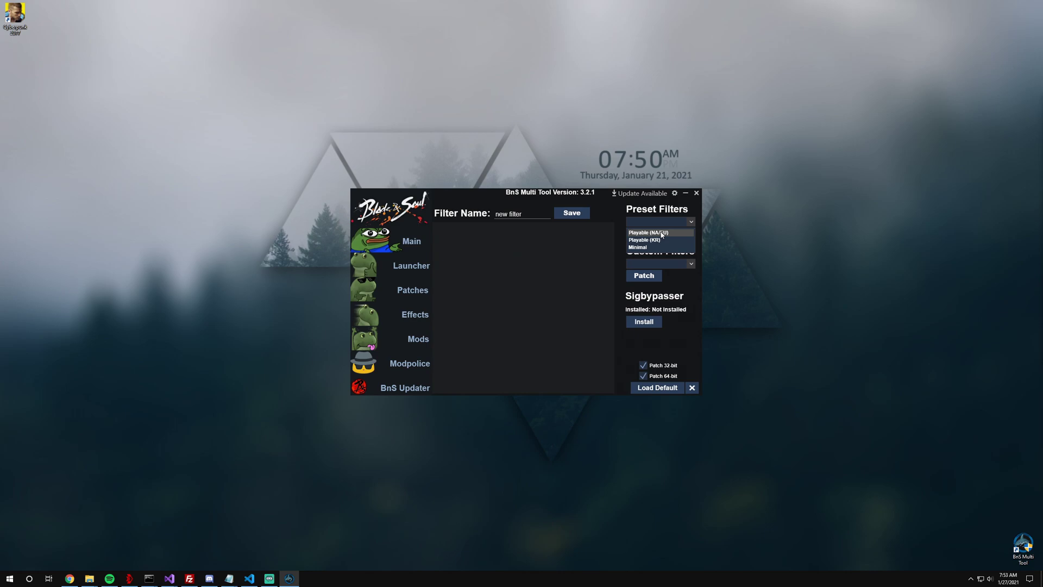
pyautogui.click(662, 235)
# - Examine the rules of the Playable (NA/EU) filter, including the excluded UI entries and the UI.* wildcard
pyautogui.click(663, 222)
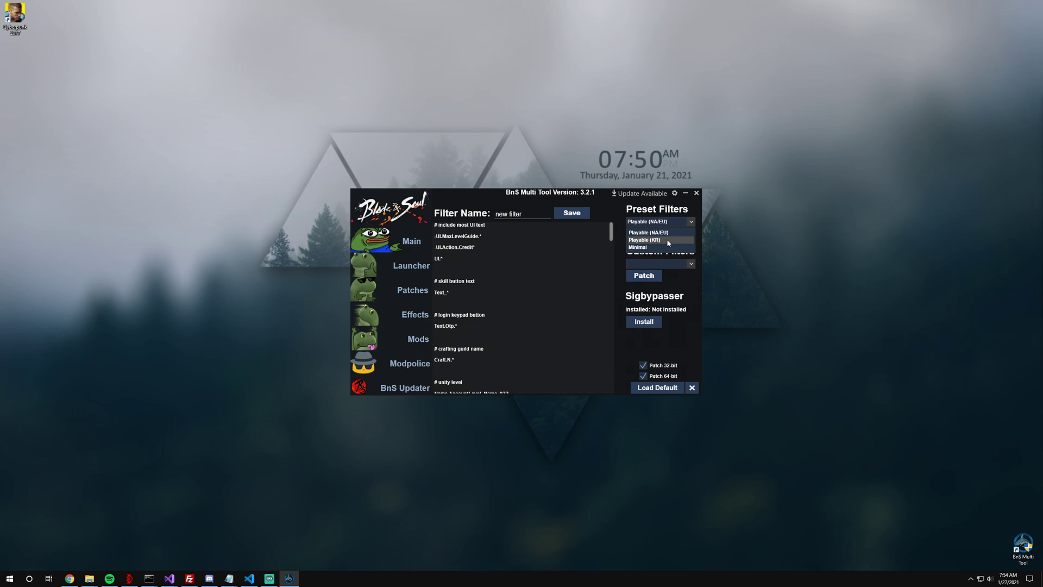
pyautogui.click(670, 223)
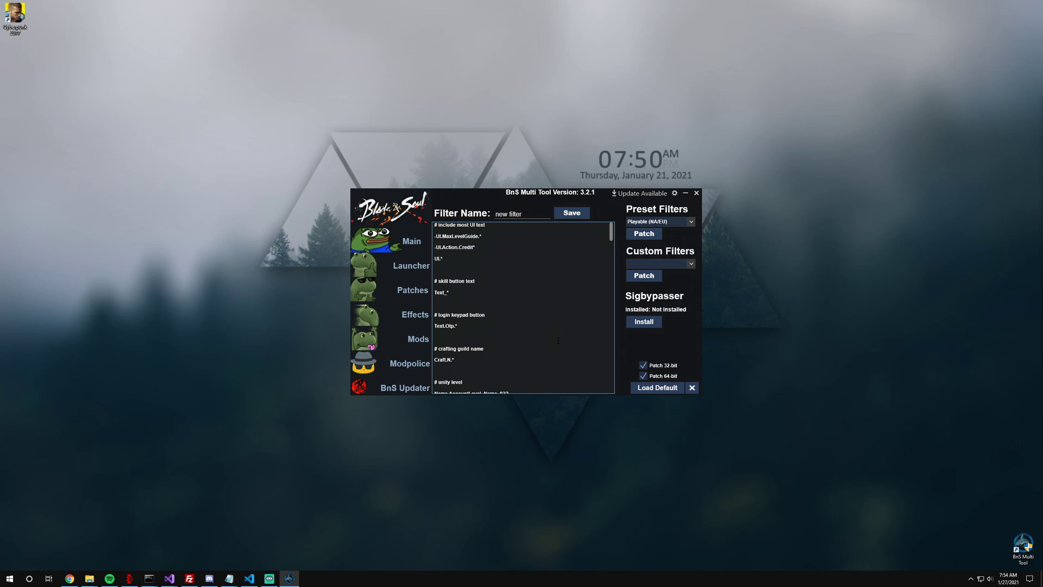
pyautogui.scroll(-20, 522, 358)
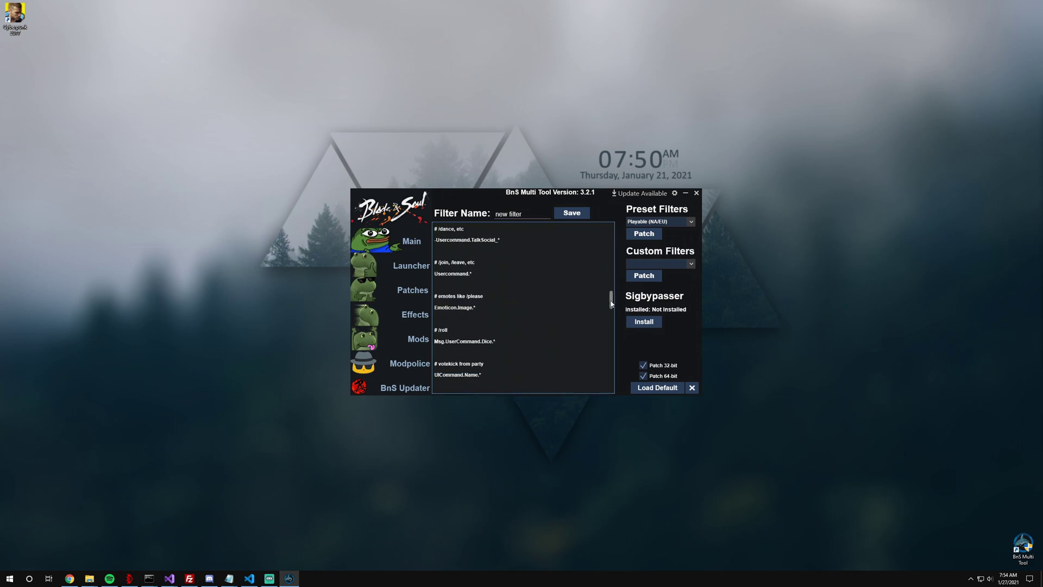
pyautogui.moveTo(611, 303); pyautogui.dragTo(607, 233)
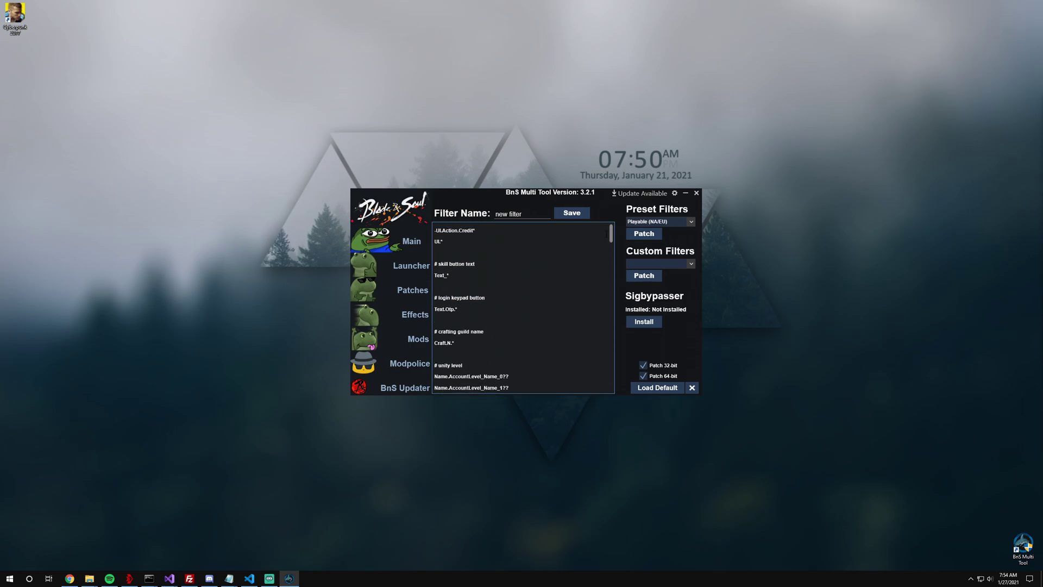
pyautogui.scroll(1, 518, 271)
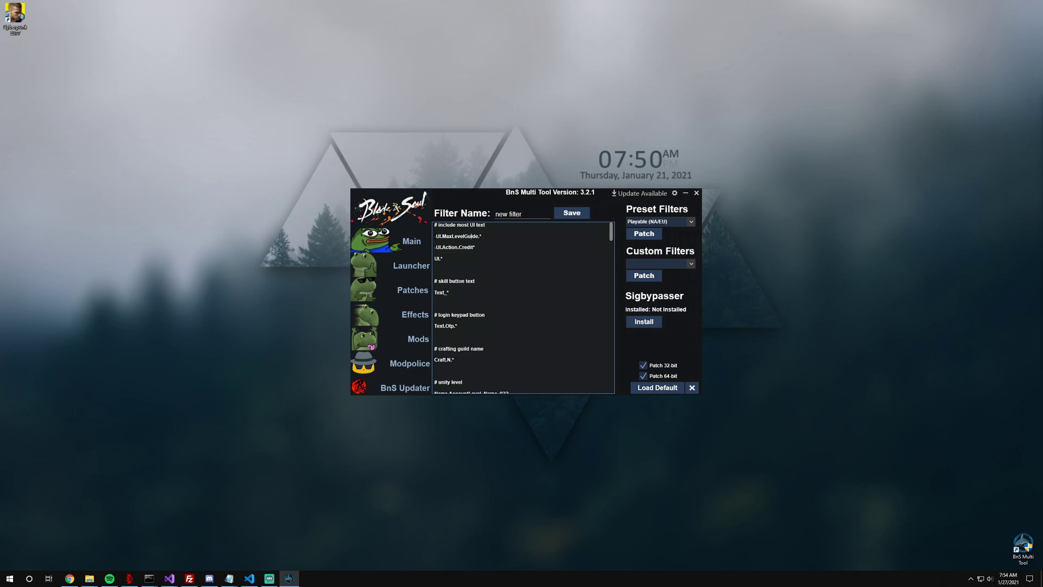
pyautogui.moveTo(479, 236); pyautogui.dragTo(434, 236)
pyautogui.click(487, 237)
pyautogui.doubleClick(438, 259)
pyautogui.click(449, 260)
pyautogui.scroll(-7, 489, 272)
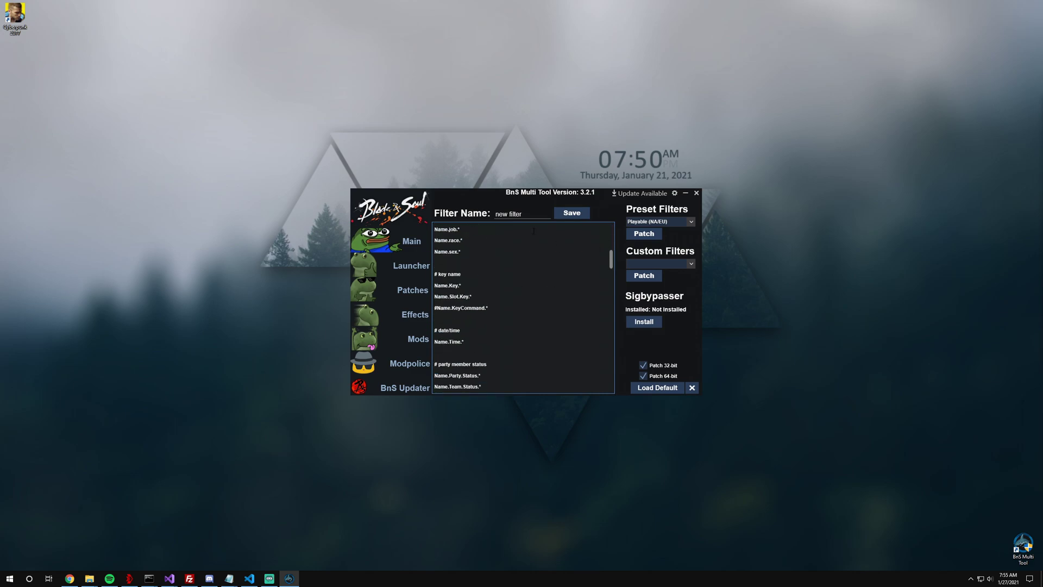
pyautogui.scroll(-6, 534, 231)
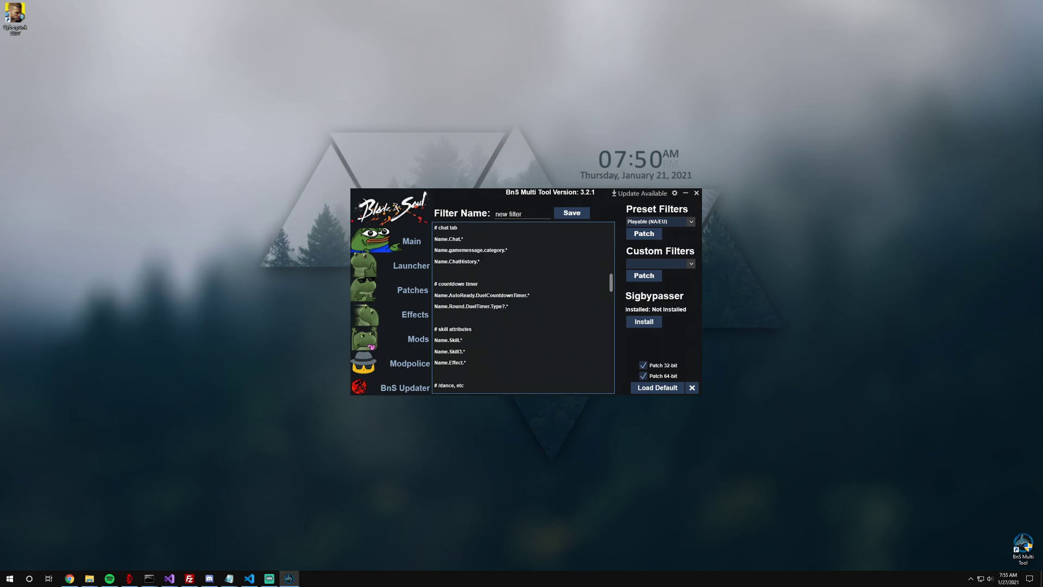
pyautogui.scroll(2, 485, 318)
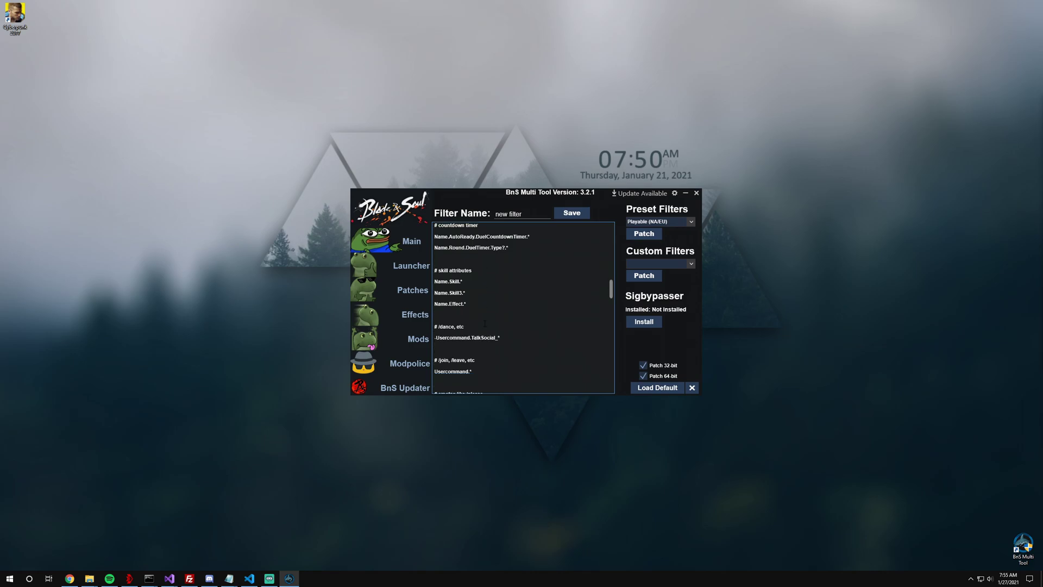
# - Load the Minimal preset filter and add a "# Show fps" comment with a UI.FPS entry above the chat tab section
pyautogui.click(657, 221)
pyautogui.click(652, 251)
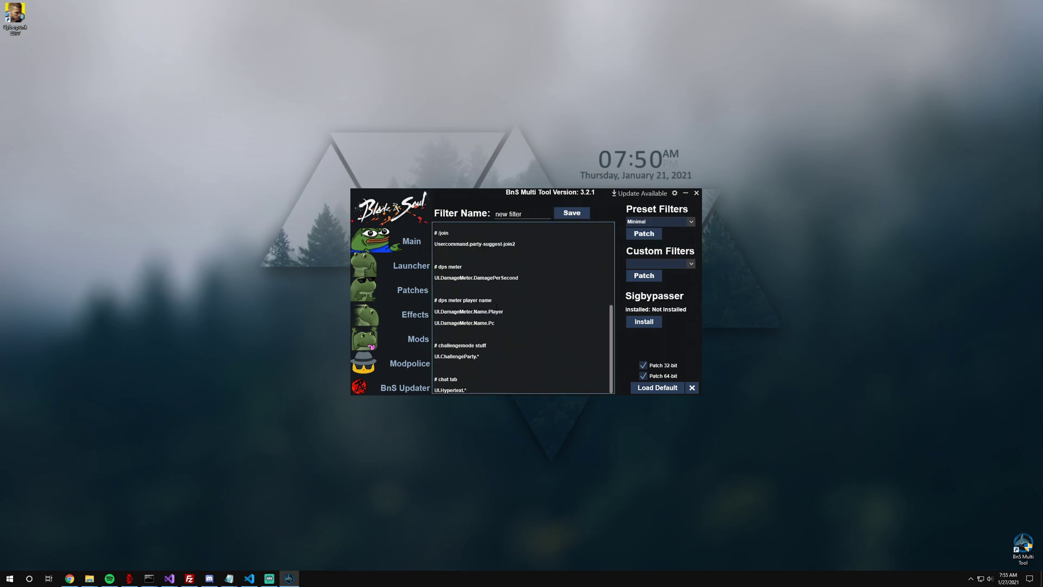
pyautogui.click(486, 363)
pyautogui.hotkey('ctrl', 'shift', 'End')
pyautogui.press('Delete')
pyautogui.write('# Shjo')
pyautogui.press('BackSpace')
pyautogui.press('BackSpace')
pyautogui.write('ow fps')
pyautogui.press('Return')
pyautogui.write('UI.FPS')
pyautogui.moveTo(480, 203); pyautogui.dragTo(466, 198)
pyautogui.scroll(-1, 480, 352)
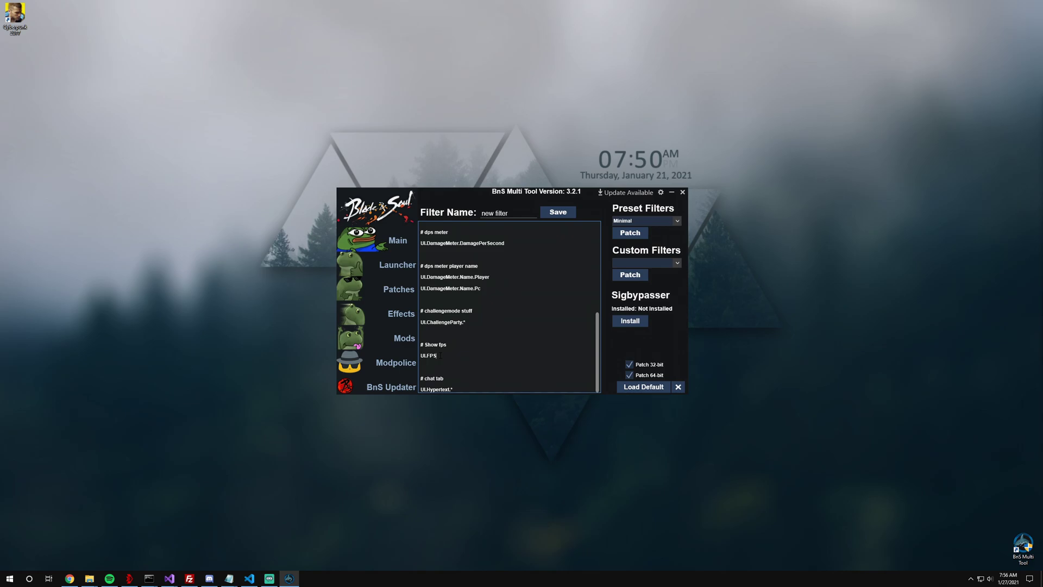
# - Save the edited filter as "Minimal with FPS" and check for it among the custom filters
pyautogui.click(505, 214)
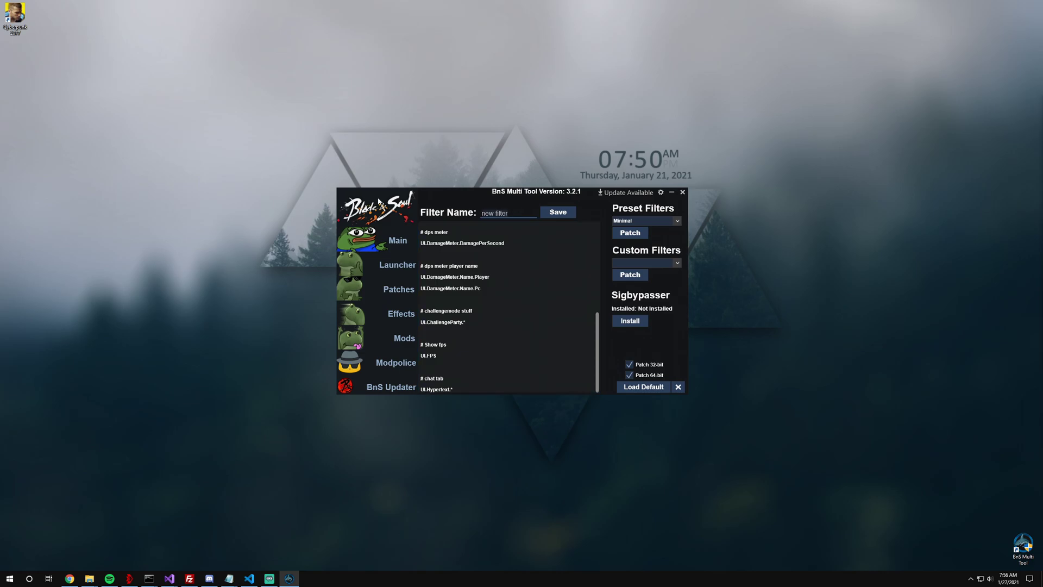
pyautogui.write('Minimal with FPS')
pyautogui.click(568, 212)
pyautogui.click(669, 263)
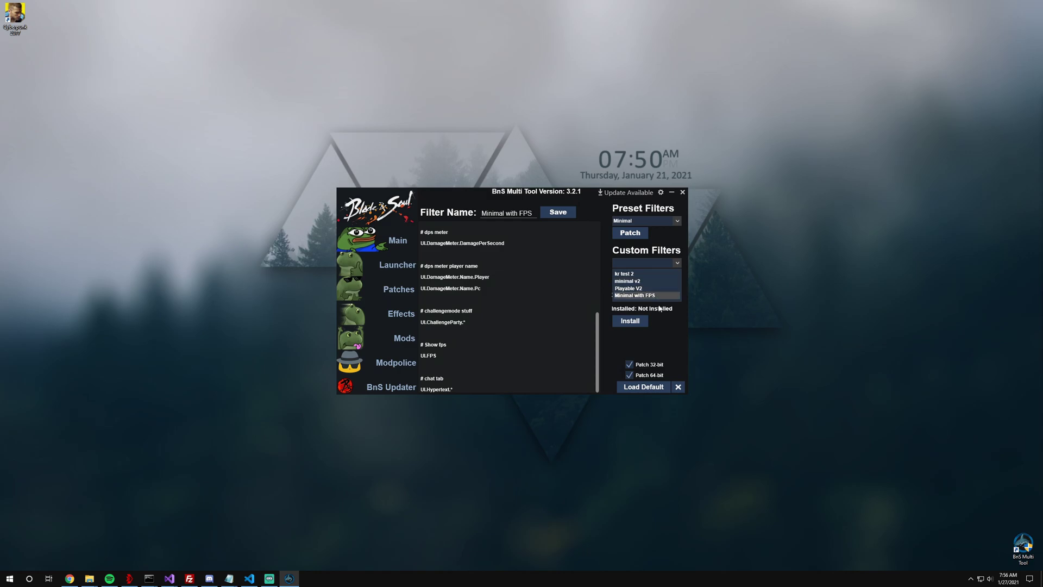
pyautogui.click(668, 243)
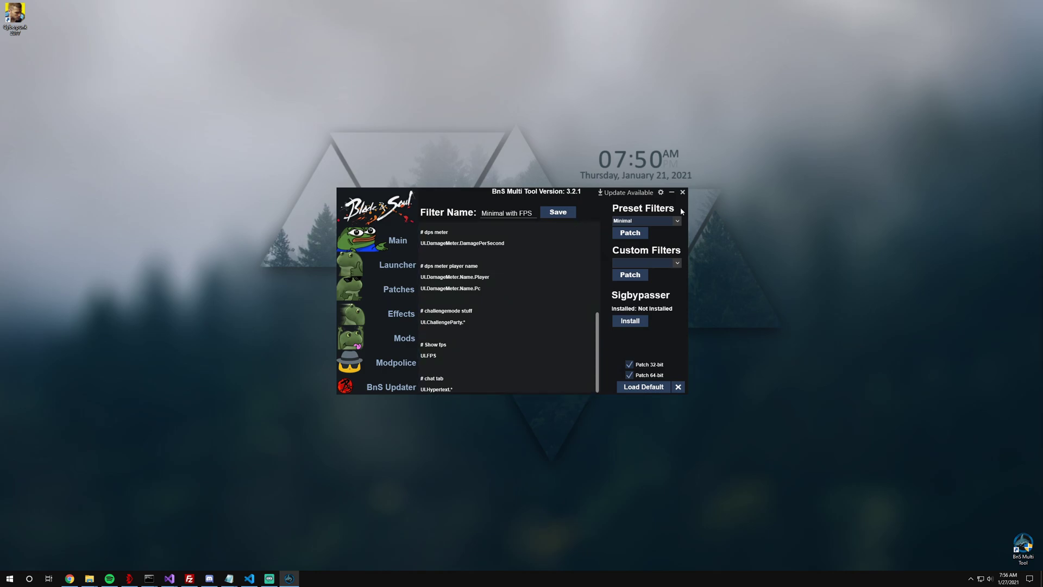
# - Load the Playable (NA/EU) preset filter again and install the Sigbypasser
pyautogui.click(673, 221)
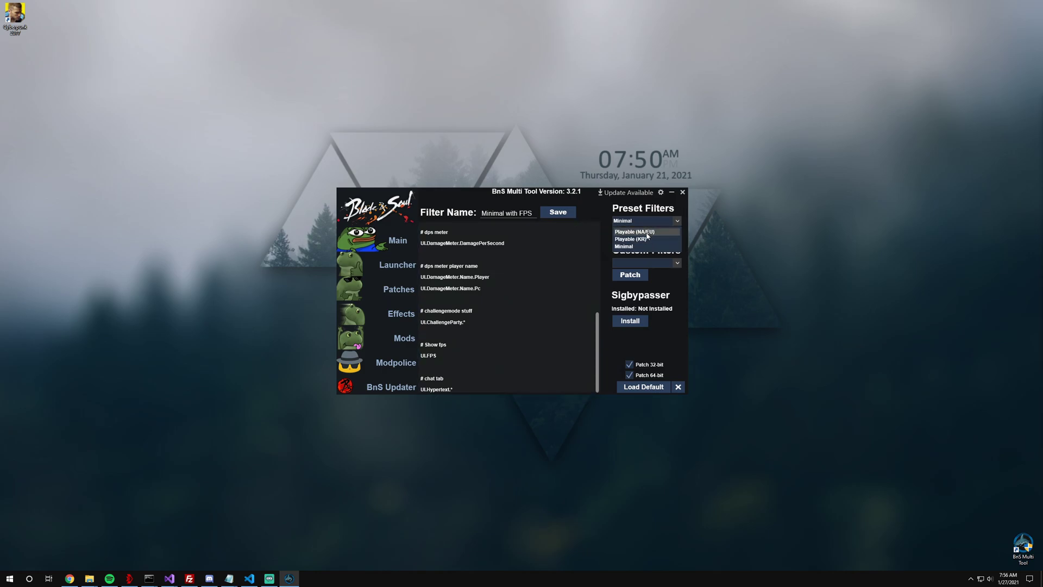
pyautogui.click(646, 232)
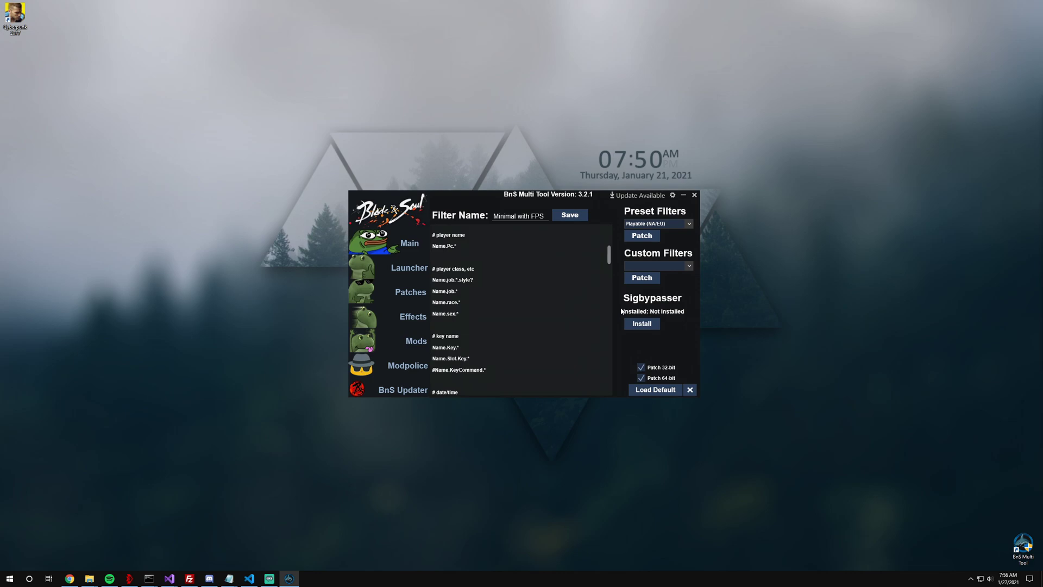
pyautogui.click(651, 326)
pyautogui.moveTo(685, 341); pyautogui.dragTo(674, 347)
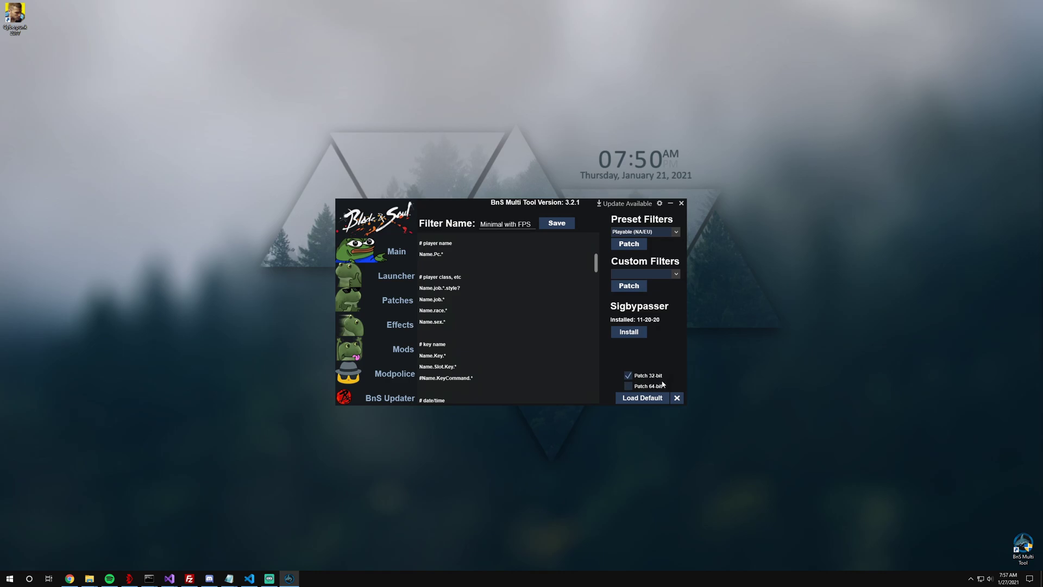
# - Enable 64-bit patching alongside 32-bit and patch the local dat files with the selected preset filter
pyautogui.click(632, 386)
pyautogui.click(636, 248)
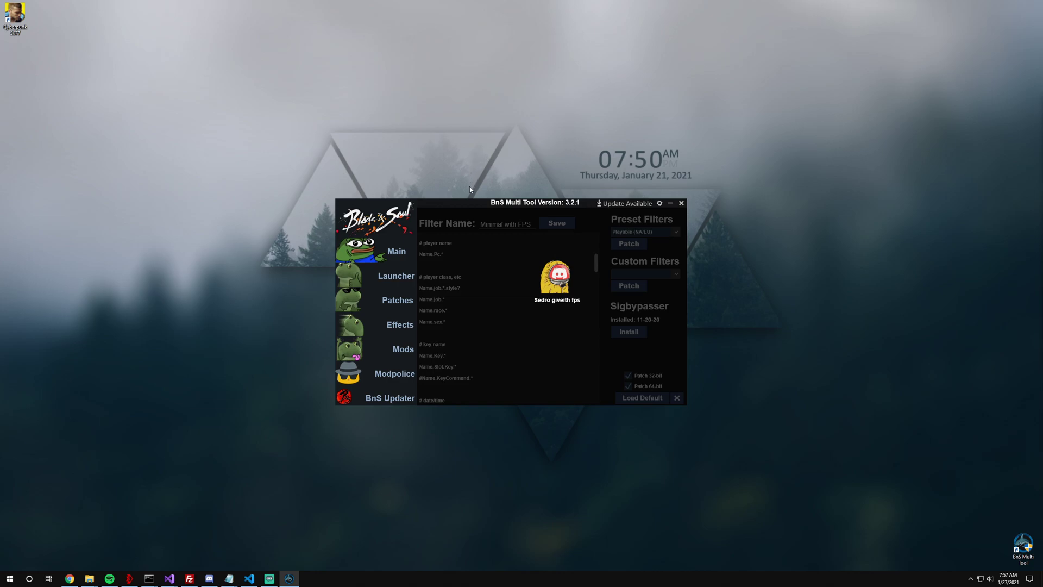
pyautogui.moveTo(469, 199); pyautogui.dragTo(497, 210)
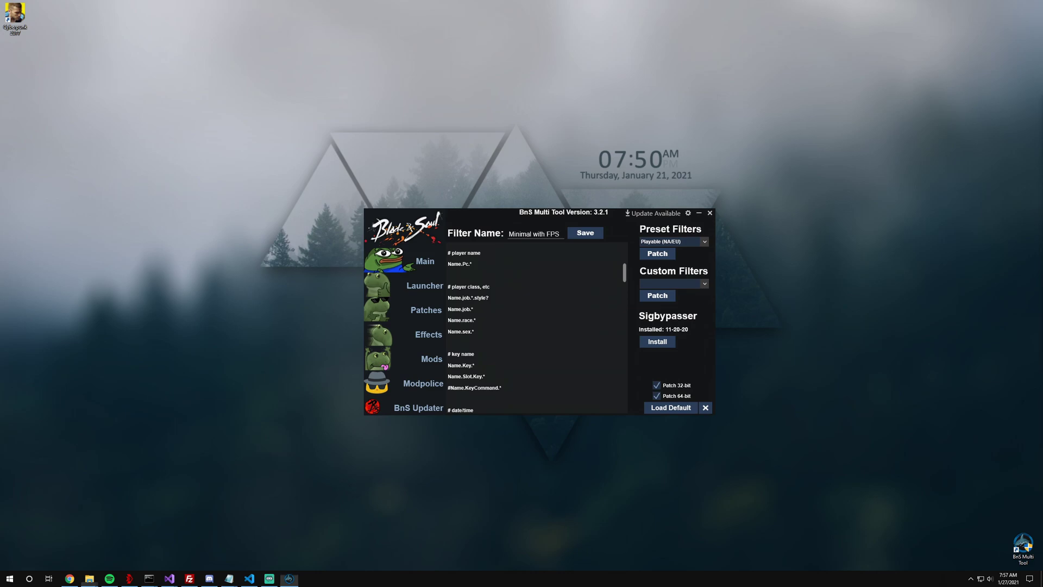
# - Switch to File Explorer and compare local.dat and local64.dat with their .bk backups in the ENGLISH data folder
pyautogui.moveTo(0, 239); pyautogui.dragTo(330, 265)
pyautogui.moveTo(458, 215); pyautogui.dragTo(522, 158)
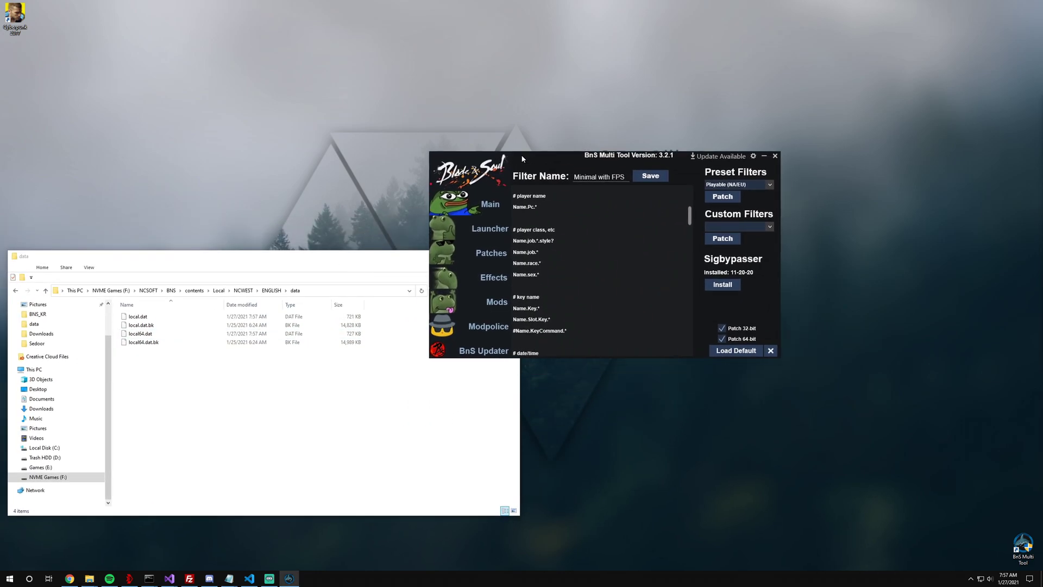
pyautogui.click(236, 379)
pyautogui.click(136, 318)
pyautogui.moveTo(137, 322); pyautogui.dragTo(144, 336)
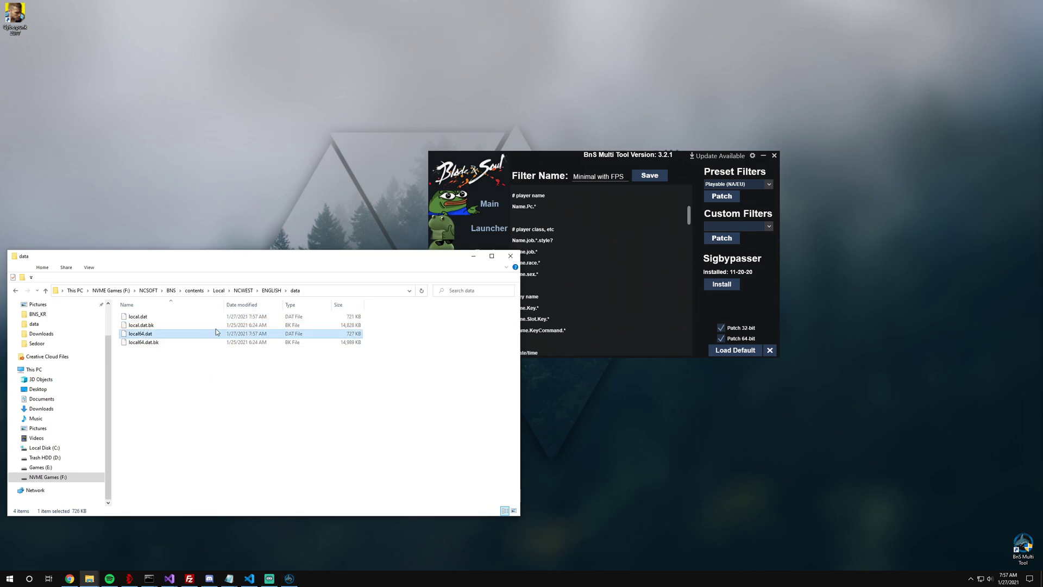
pyautogui.click(352, 318)
pyautogui.moveTo(352, 320); pyautogui.dragTo(151, 329)
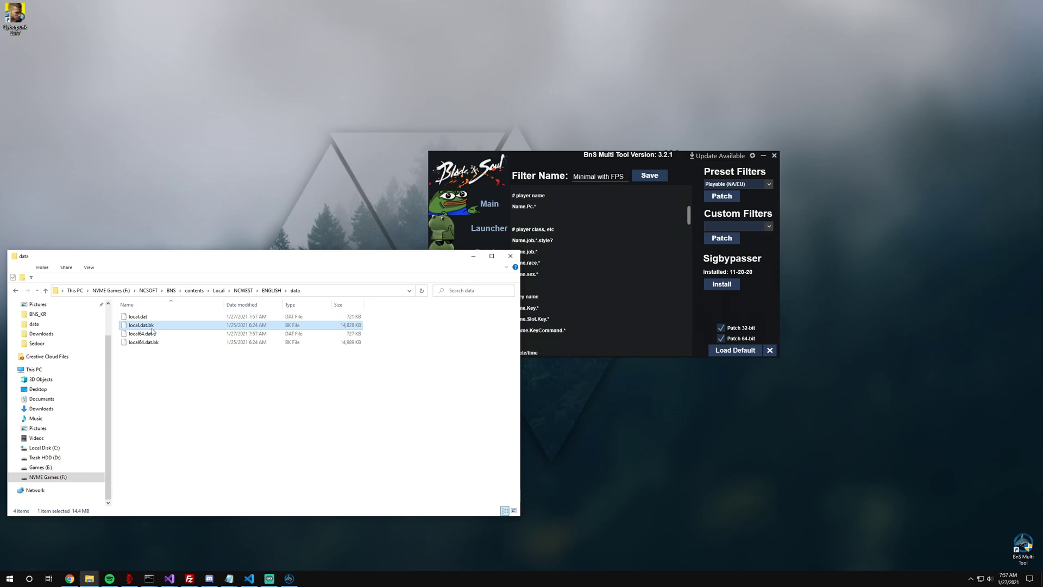
# - Restore the default local dat files and check local.dat and local64.dat in the data folder
pyautogui.click(736, 351)
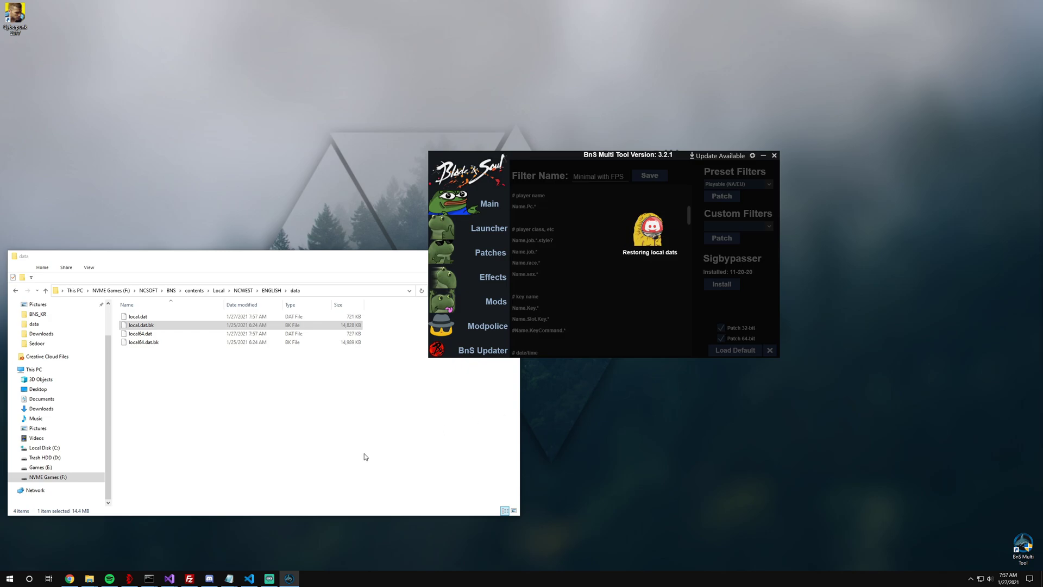
pyautogui.click(149, 317)
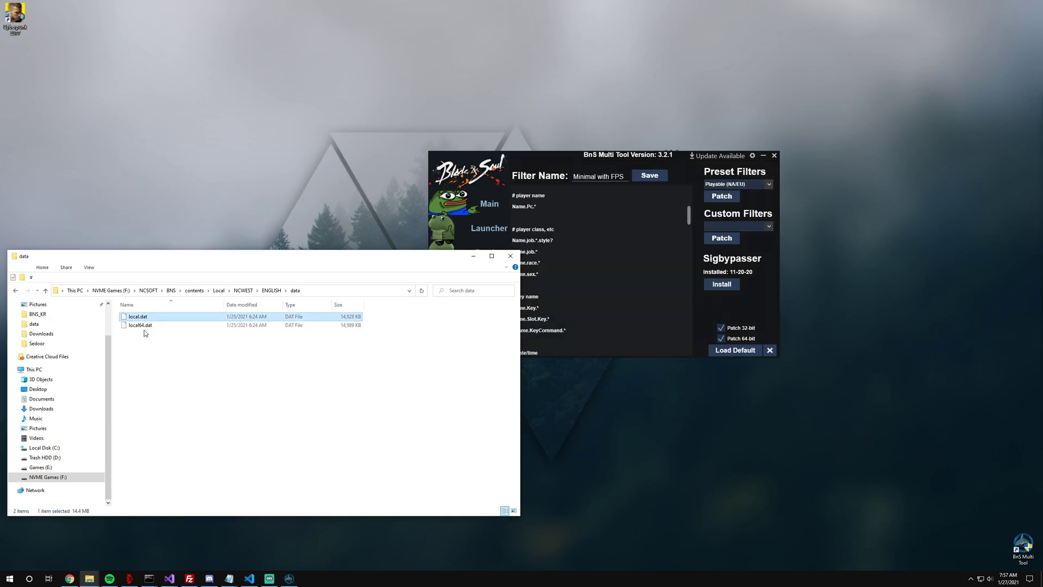
pyautogui.click(145, 328)
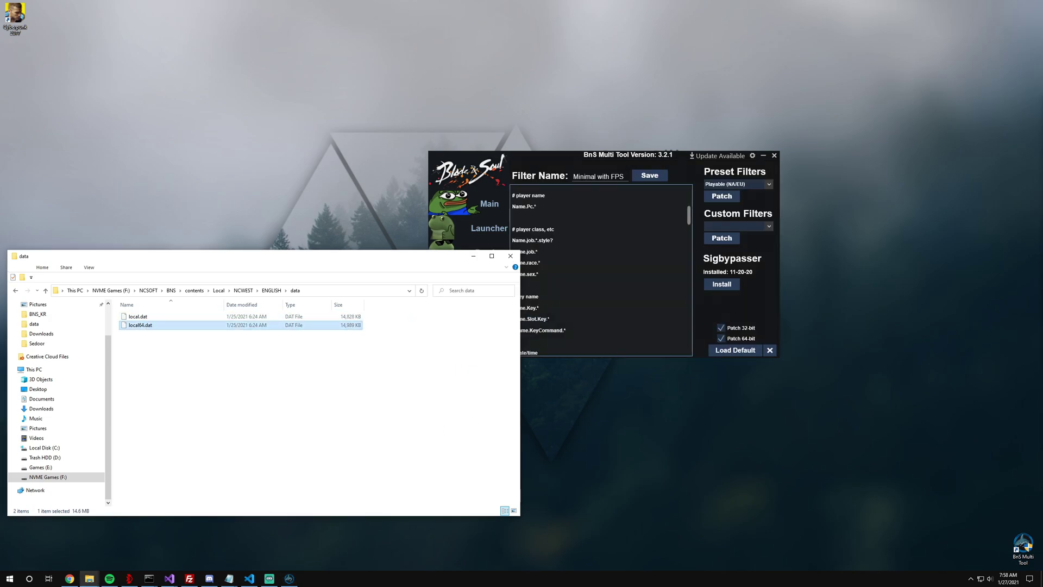
pyautogui.click(741, 309)
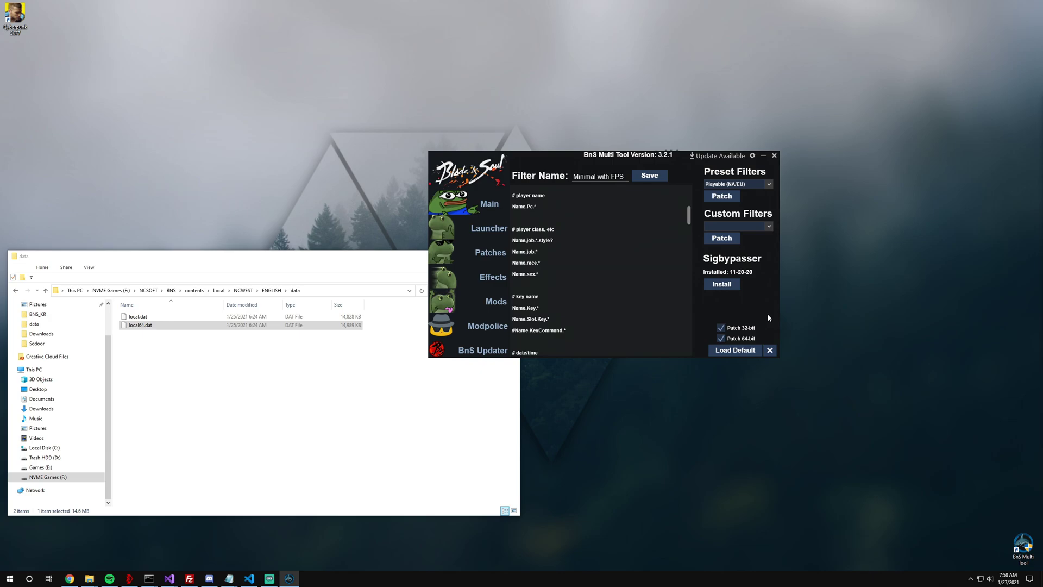
pyautogui.moveTo(728, 311); pyautogui.dragTo(738, 331)
pyautogui.scroll(-3, 627, 340)
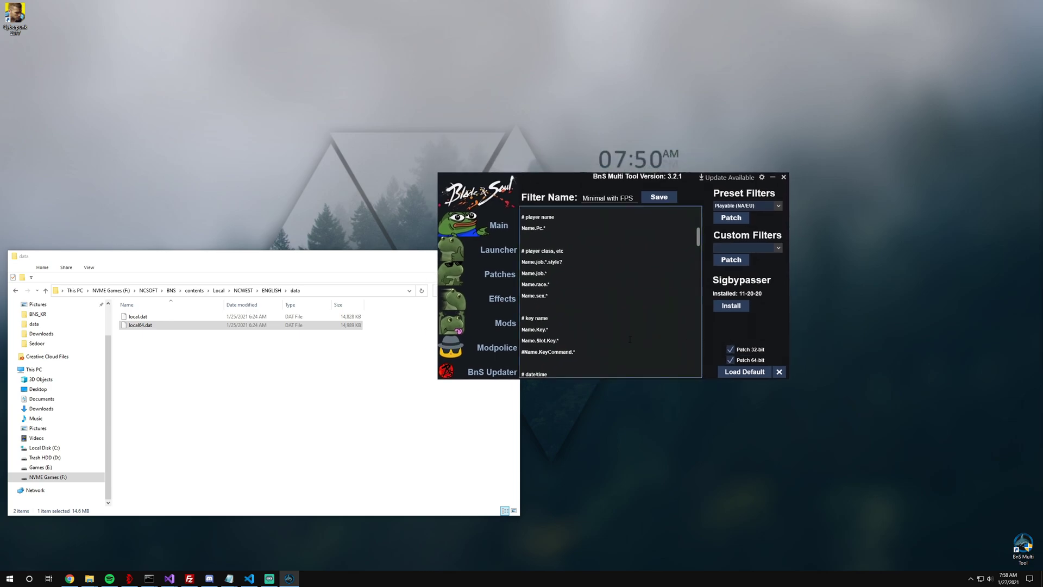
pyautogui.scroll(-5, 628, 339)
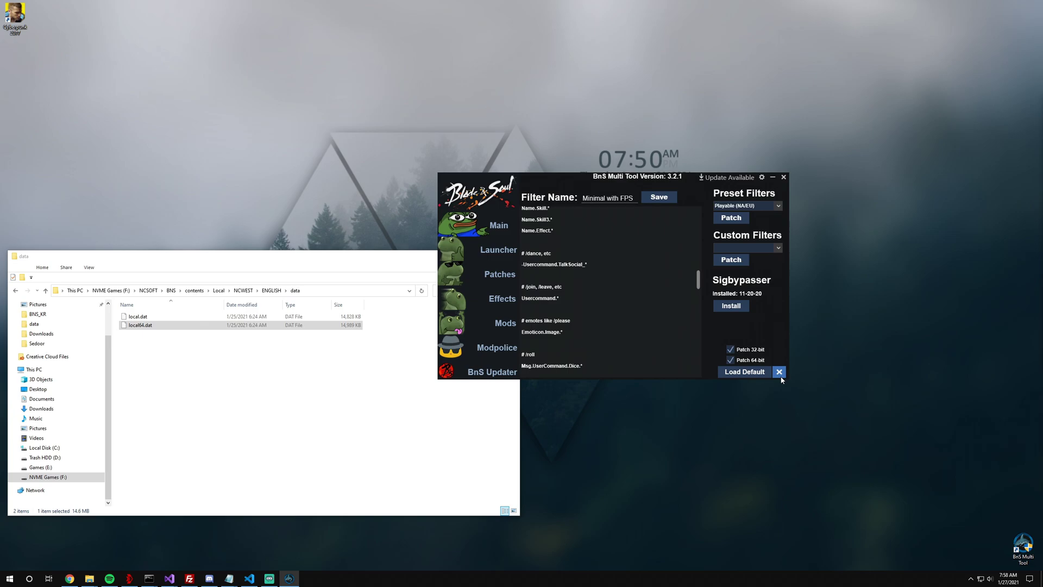
# - Close the local dat filter editor and set the mods language to FRENCH
pyautogui.click(780, 373)
pyautogui.click(741, 206)
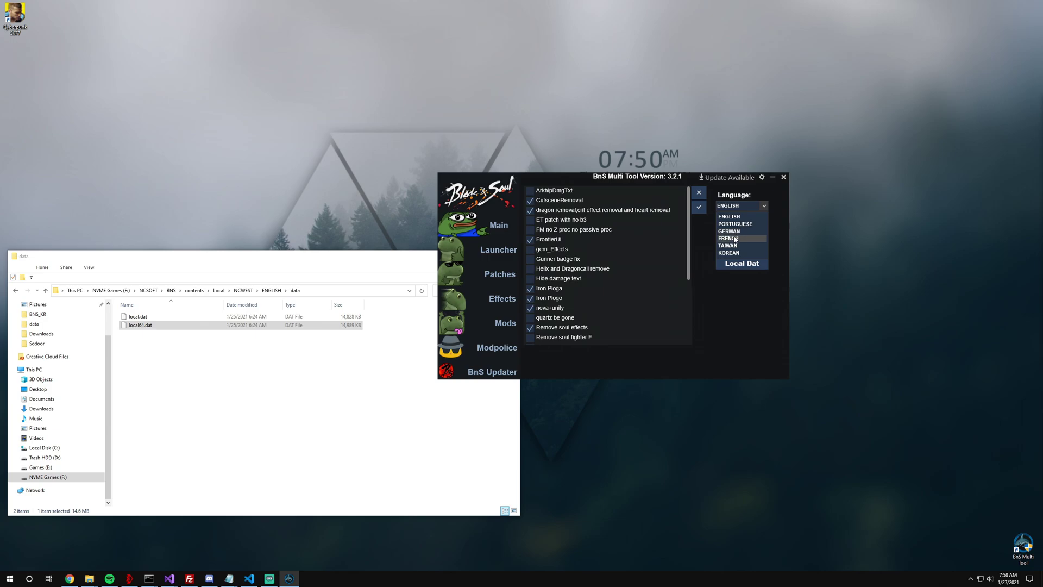
pyautogui.click(735, 239)
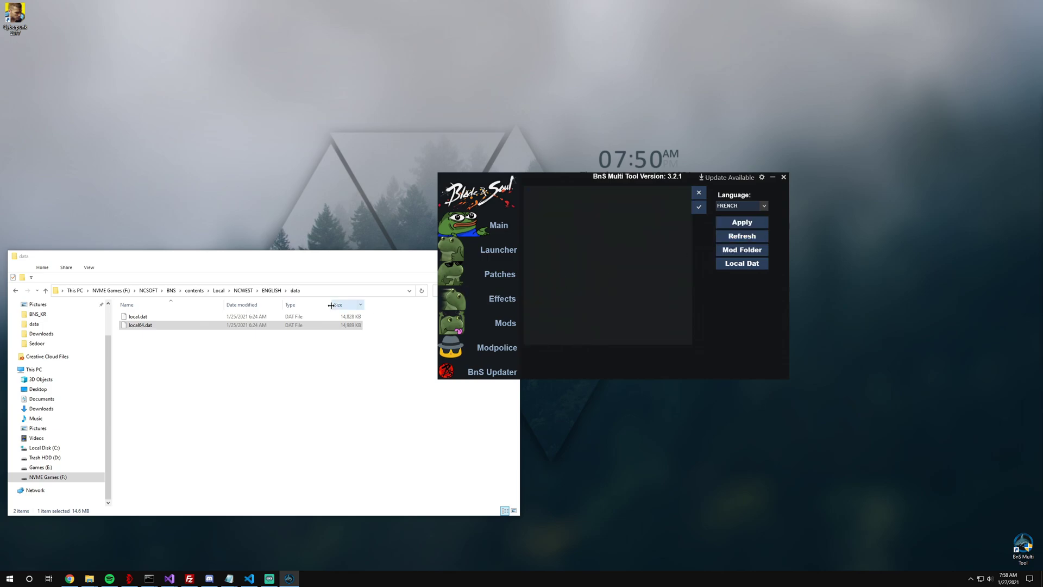
# - Switch to File Explorer and open the data folder of the FRENCH localization to view its local dat files
pyautogui.click(244, 290)
pyautogui.doubleClick(178, 342)
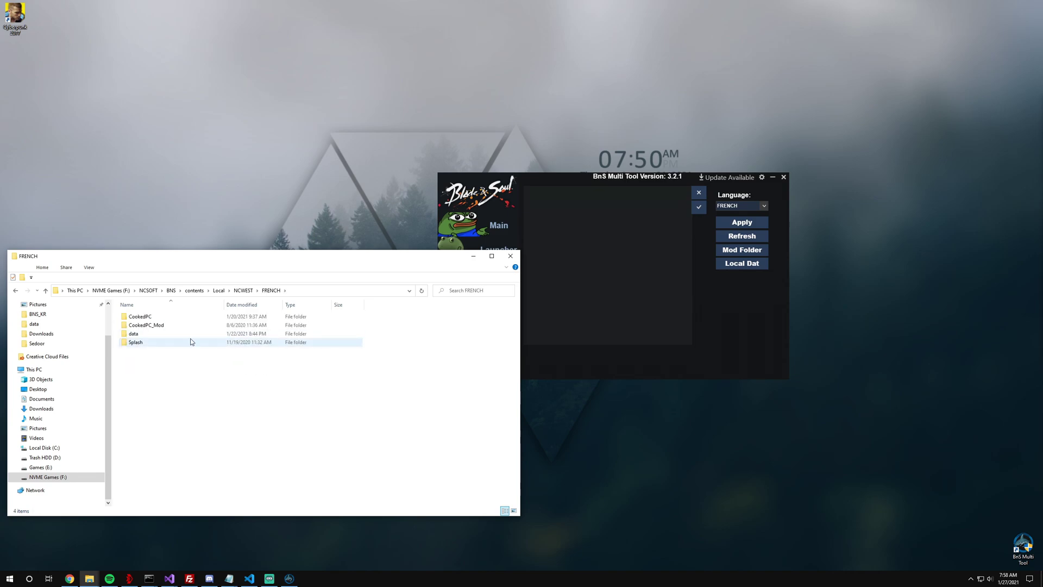
pyautogui.doubleClick(151, 333)
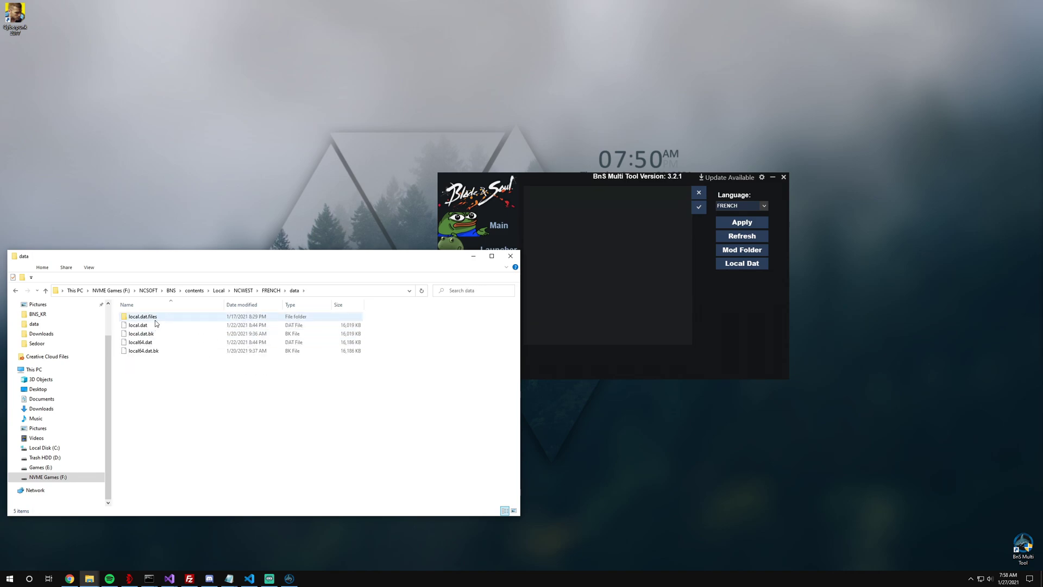
# - Open the local dat filter editor and patch the French 32-bit and 64-bit dat files with the custom filter Minimal with FPS
pyautogui.click(752, 307)
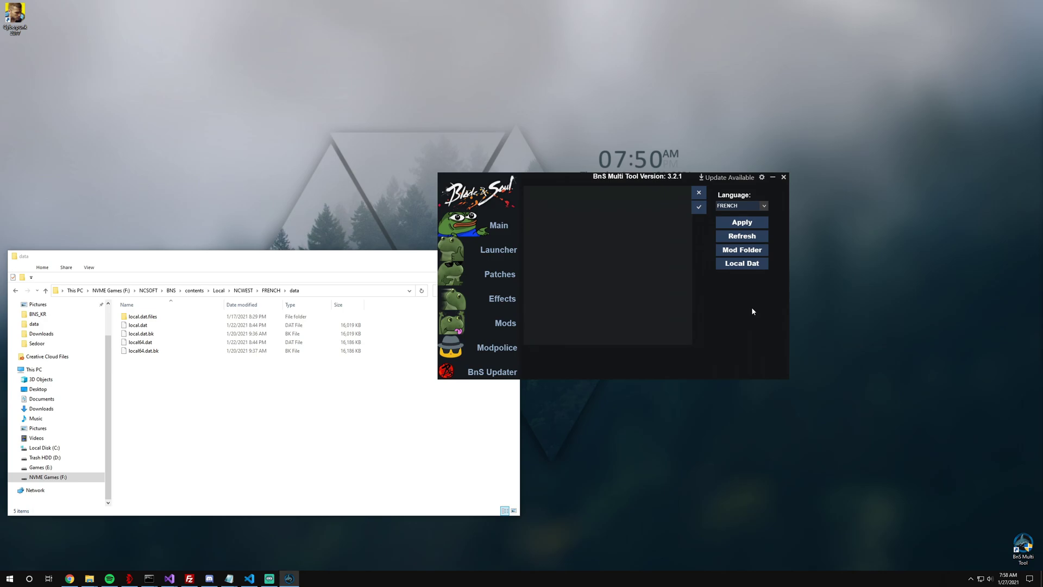
pyautogui.click(728, 265)
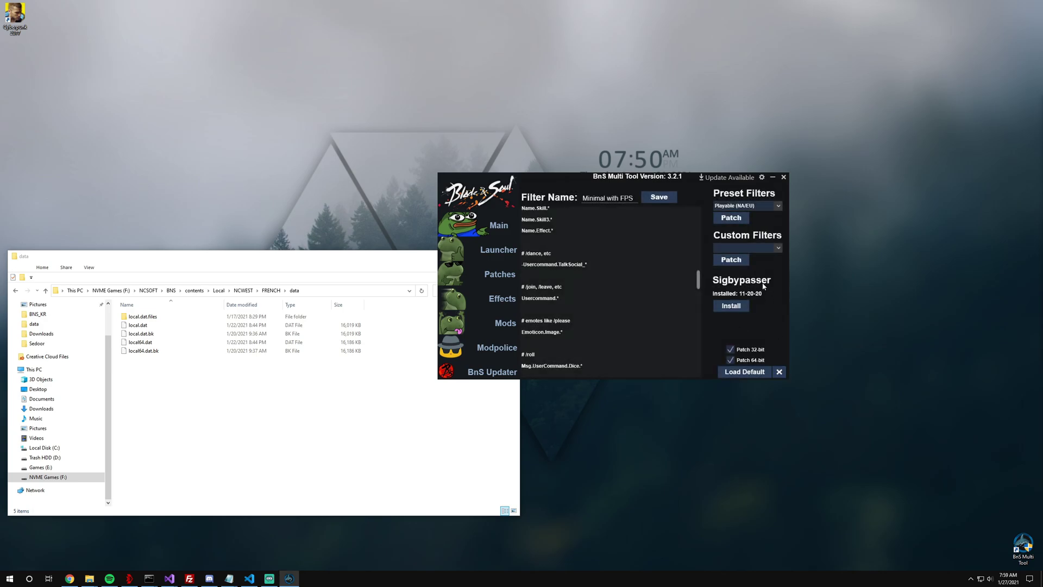
pyautogui.click(745, 206)
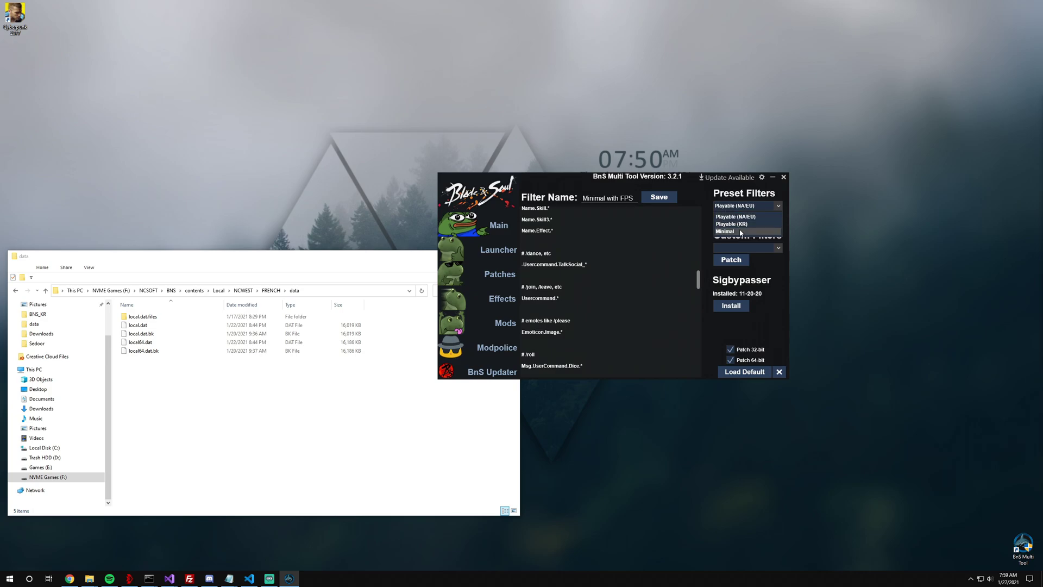
pyautogui.click(749, 208)
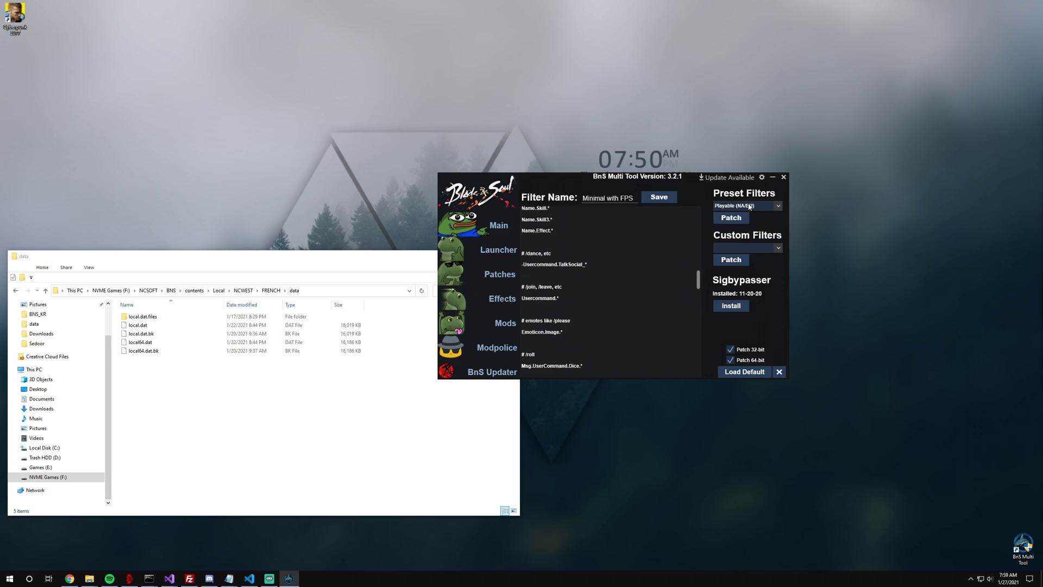
pyautogui.click(753, 249)
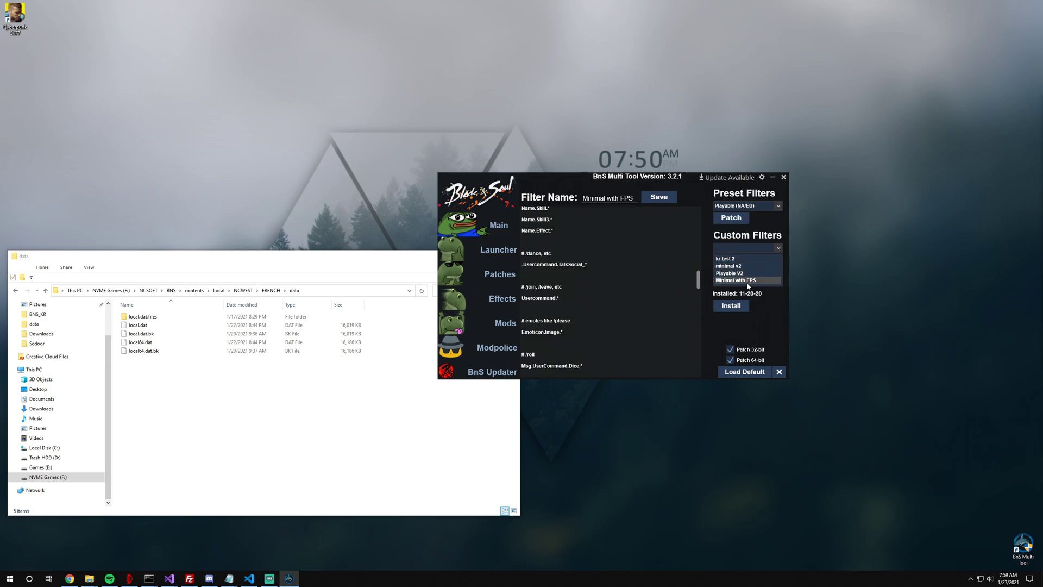
pyautogui.click(747, 281)
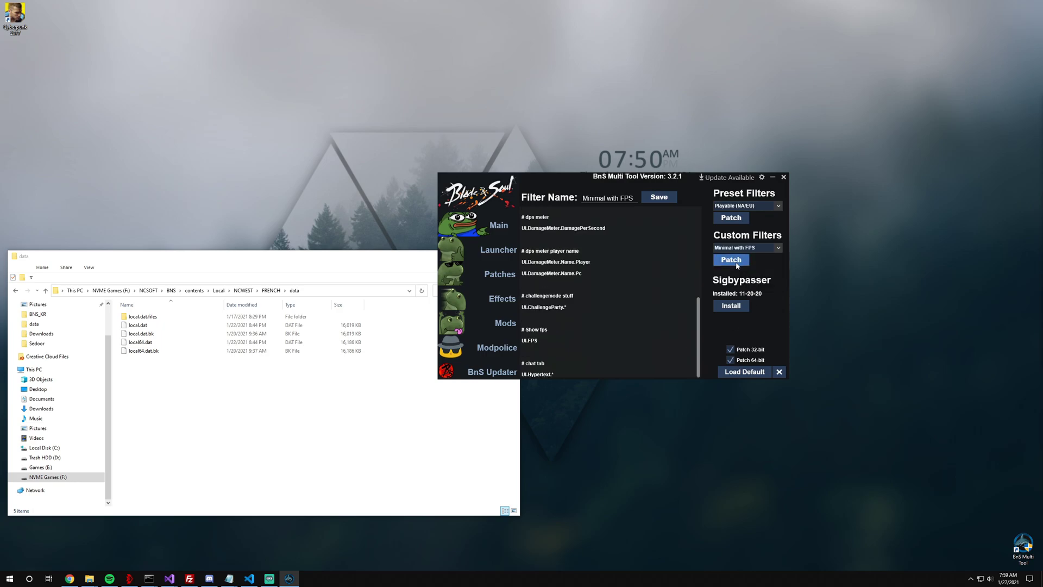
pyautogui.click(734, 263)
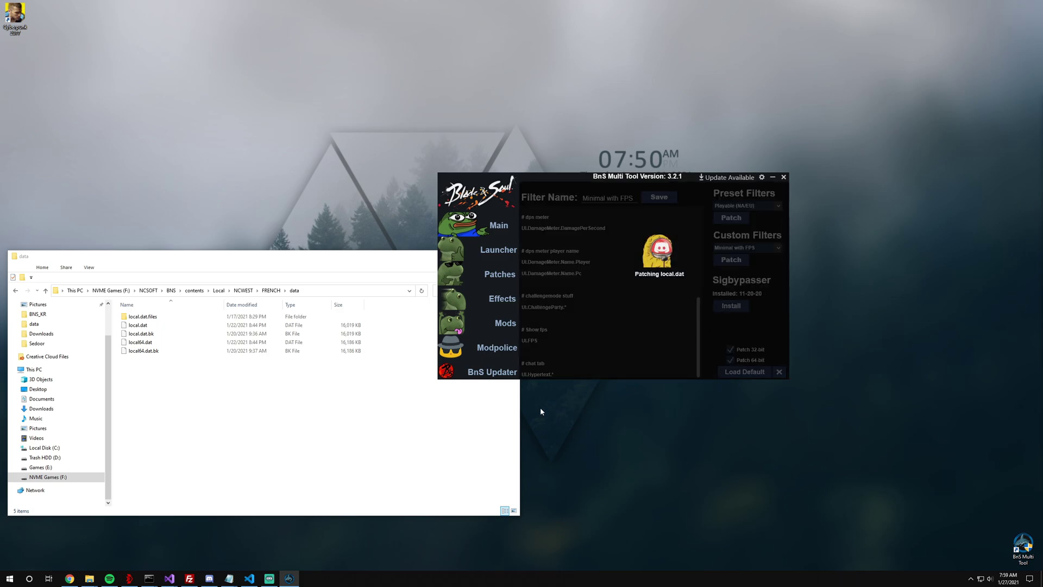
pyautogui.rightClick(608, 412)
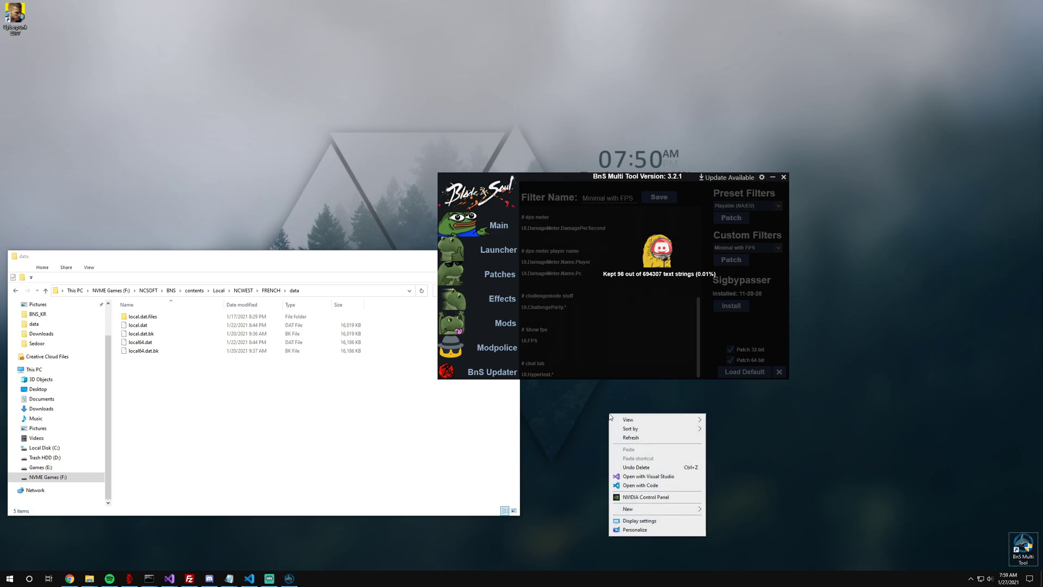
pyautogui.click(588, 393)
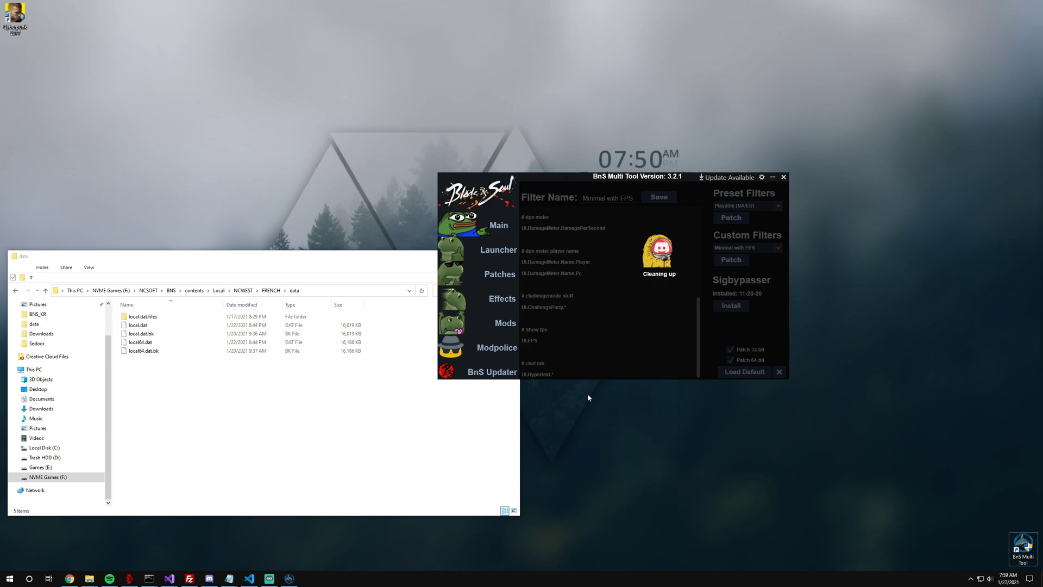
# - Check the patched local64.dat and local.dat in the FRENCH data folder and restore the default dat files
pyautogui.click(260, 341)
pyautogui.click(312, 325)
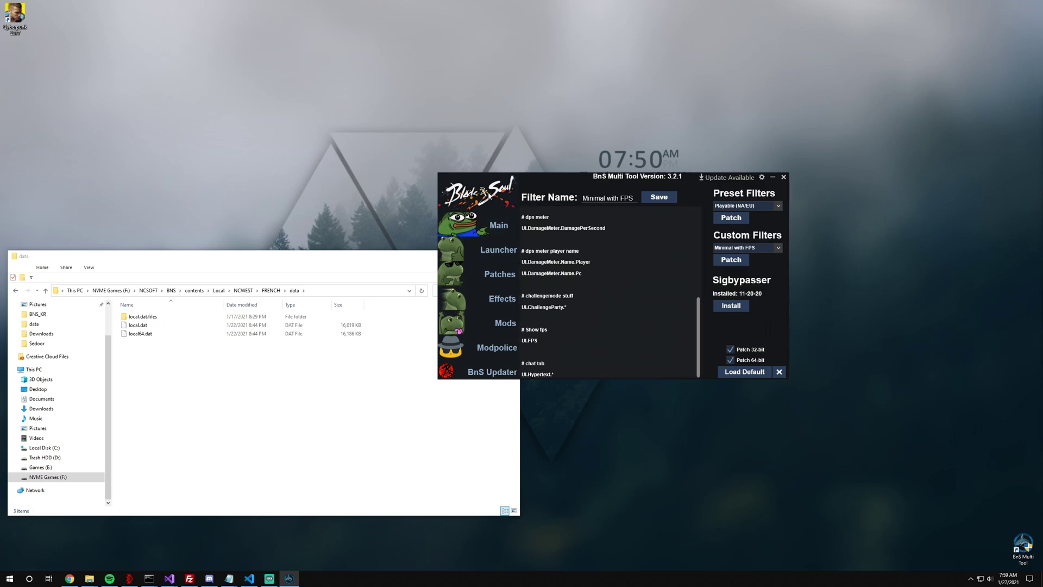
pyautogui.moveTo(478, 183); pyautogui.dragTo(370, 178)
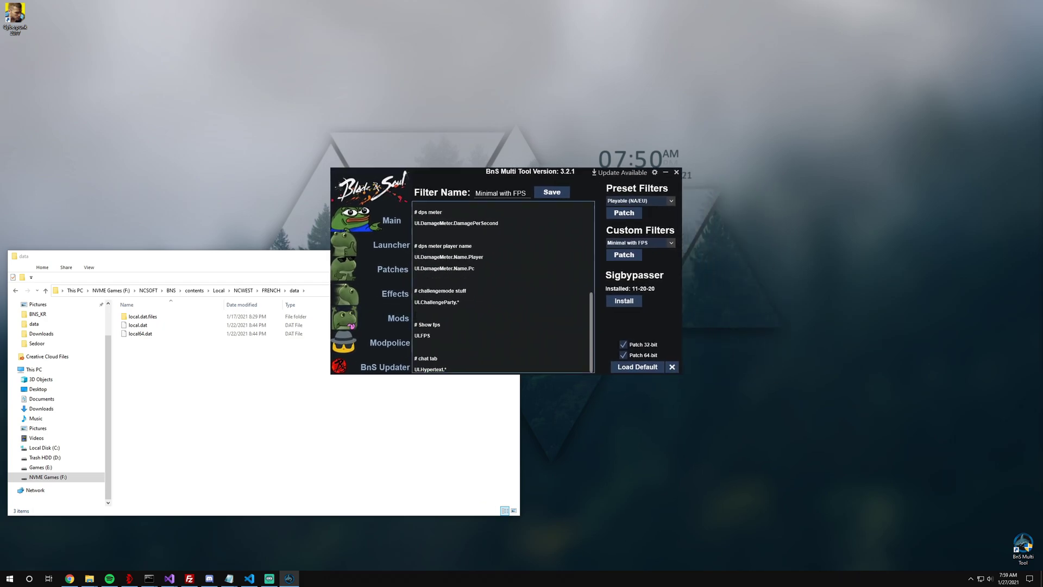